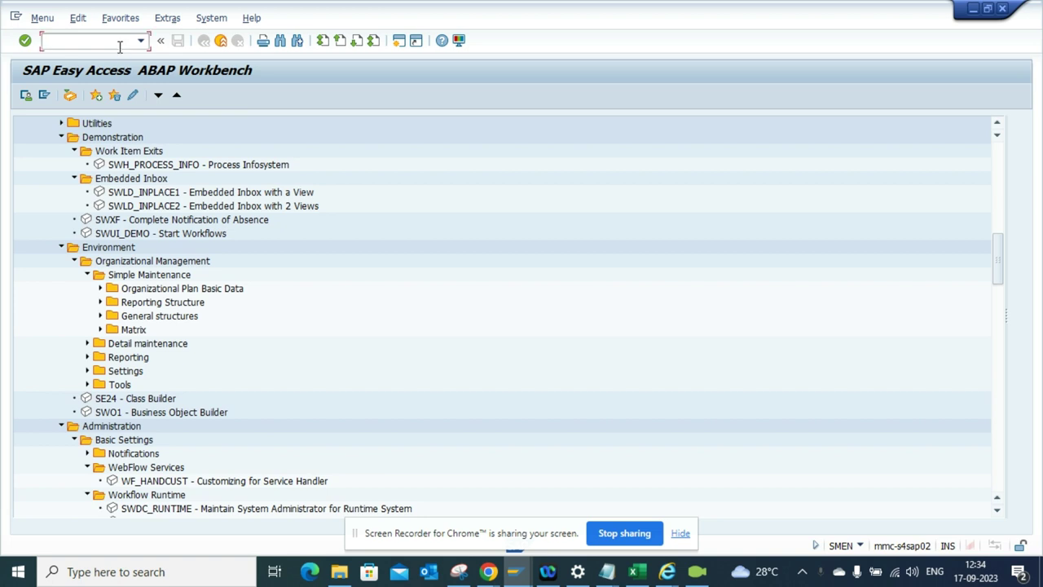
Run transaction /NBAPI from the command field to start the BAPI Explorer.
text(/NBAPI)
key(Return)
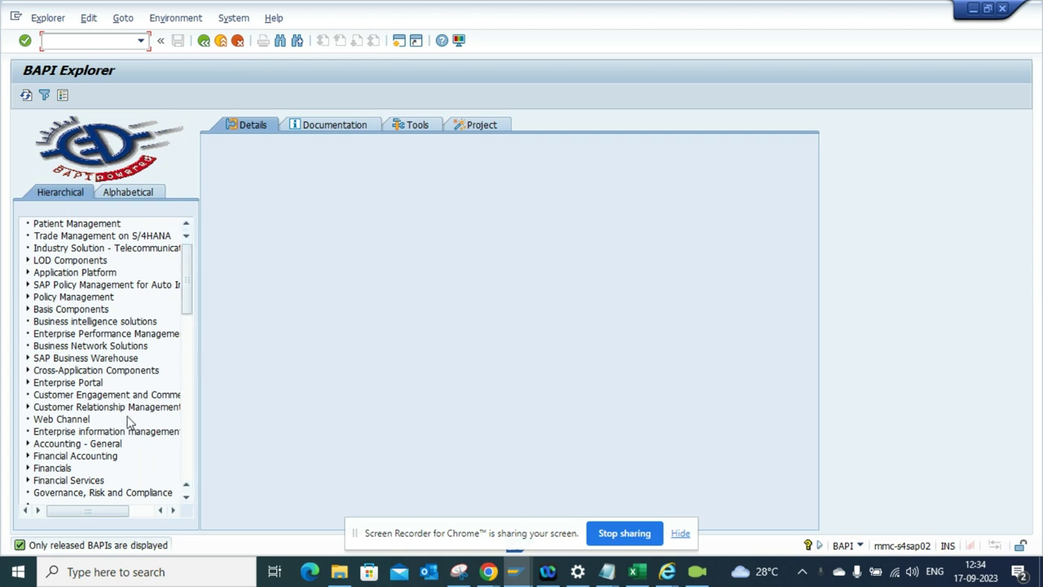
Expand Financial Accounting > General Ledger Accounting to list the GeneralLedger and CompanyCode methods.
click(26, 457)
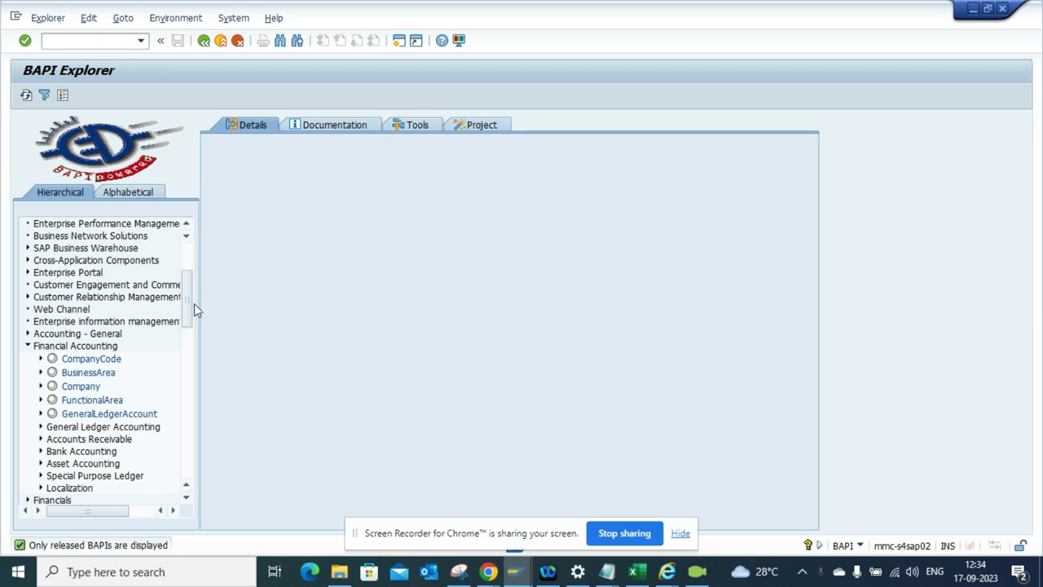
scroll(178, 340, down, 2)
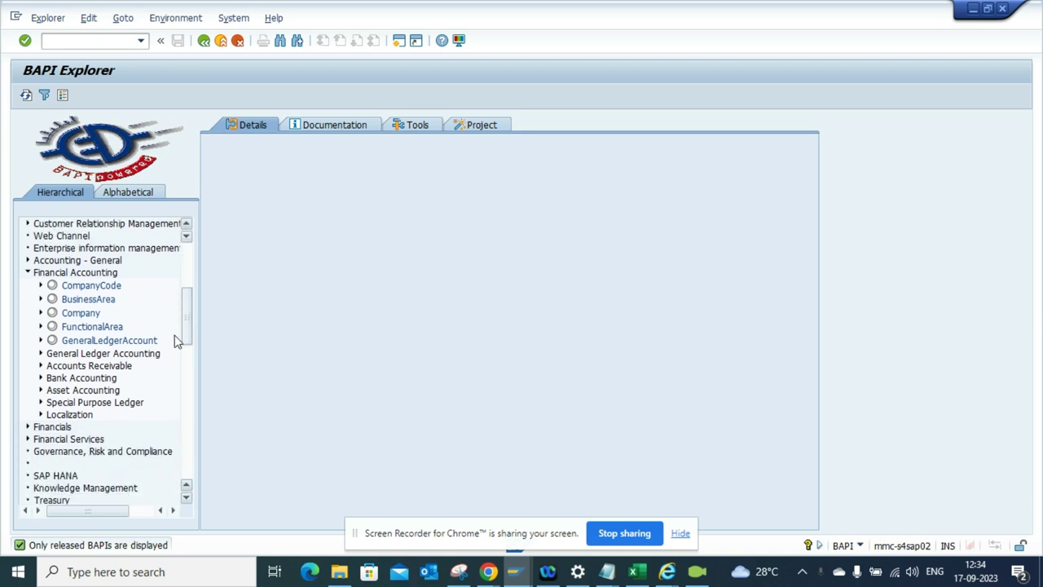
click(40, 354)
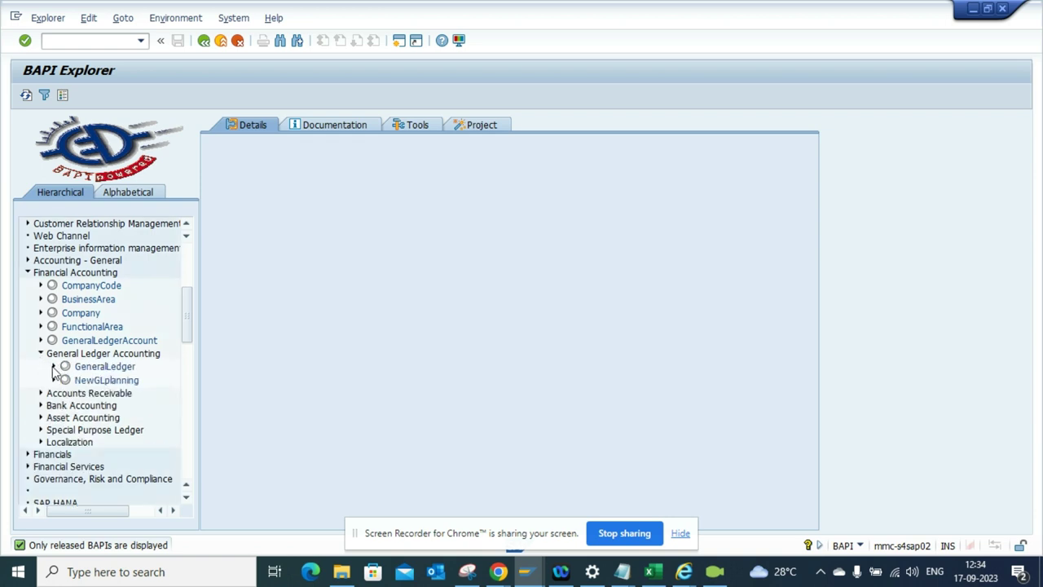
click(54, 367)
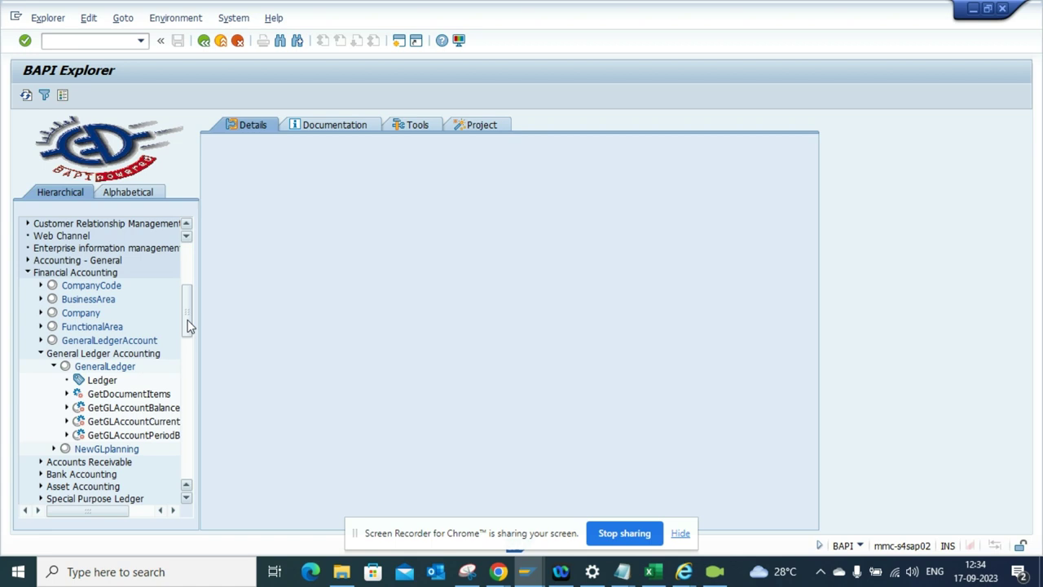
click(41, 286)
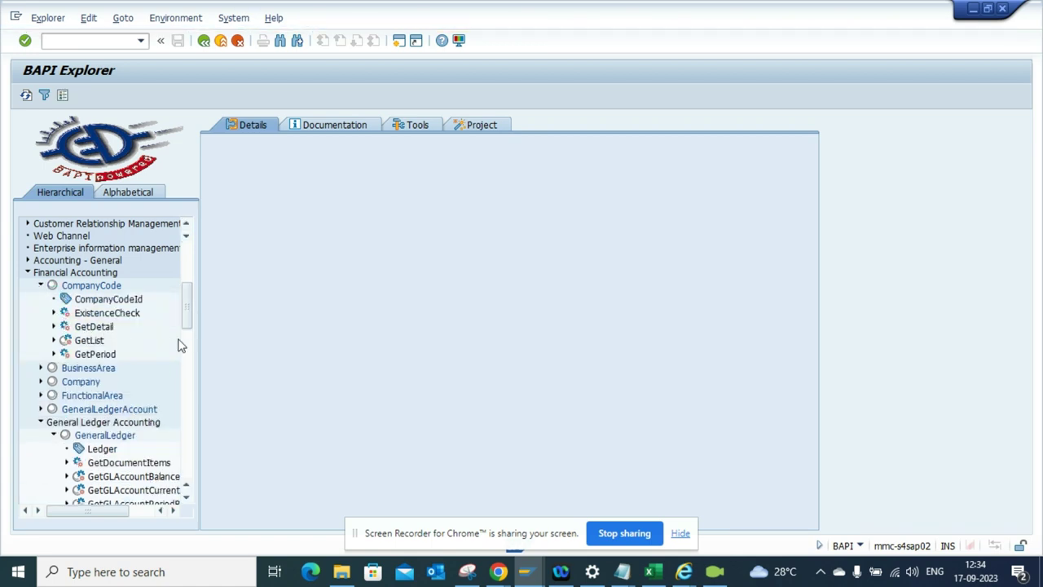
drag(188, 298, 193, 345)
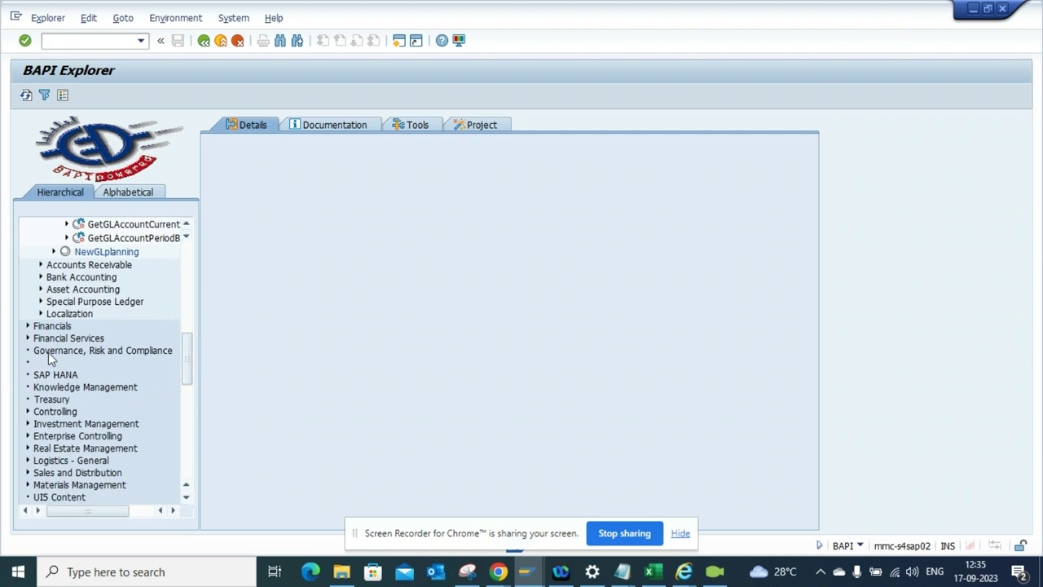
Expand Controlling > Overhead Cost Controlling to list its business objects.
click(37, 375)
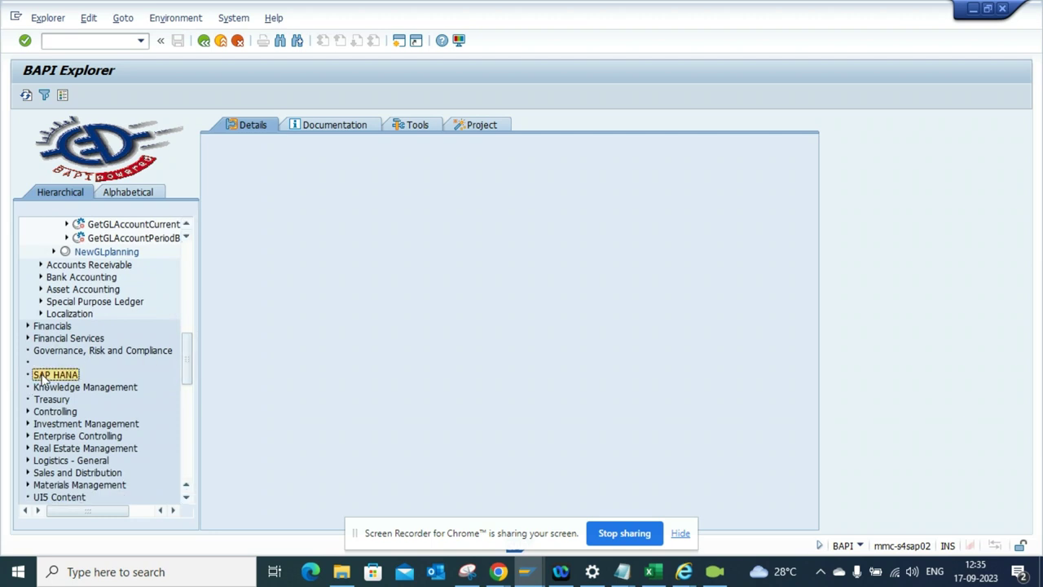
click(27, 412)
click(39, 425)
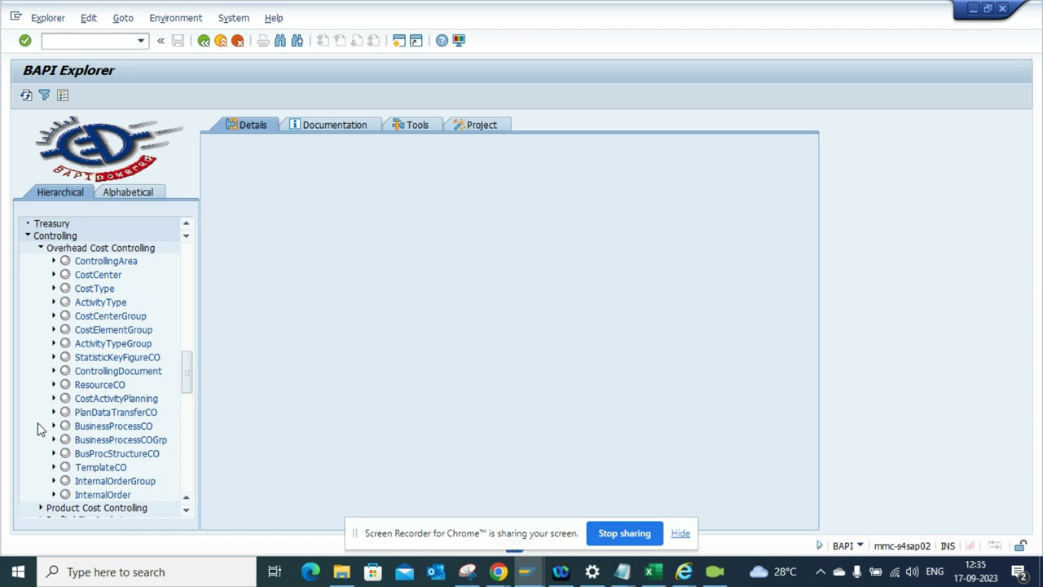
drag(185, 368, 191, 421)
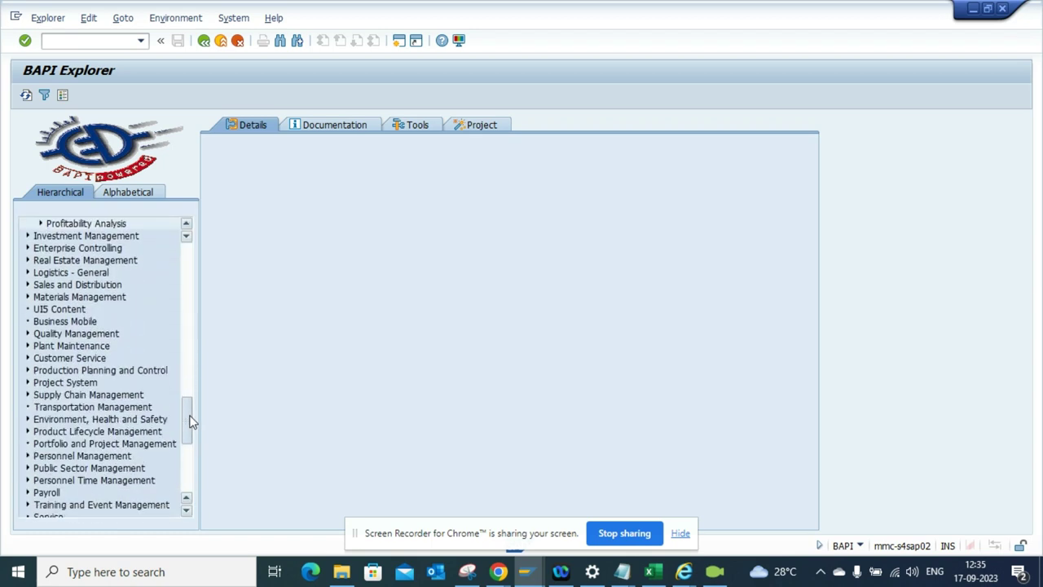
Expand Supply Chain Management's SCM Basis and Advanced Planning and Optimization objects.
click(28, 395)
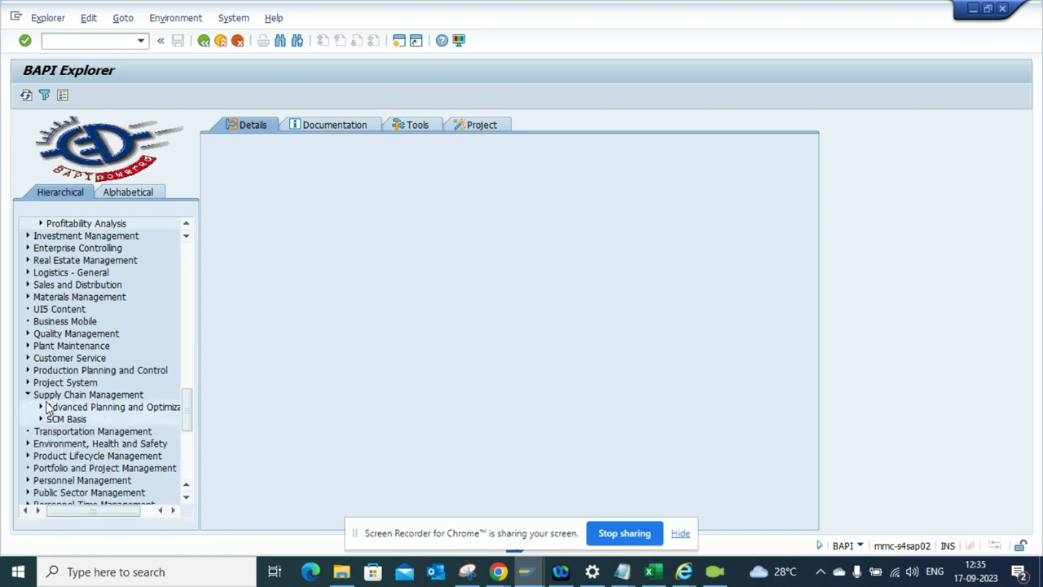
click(42, 419)
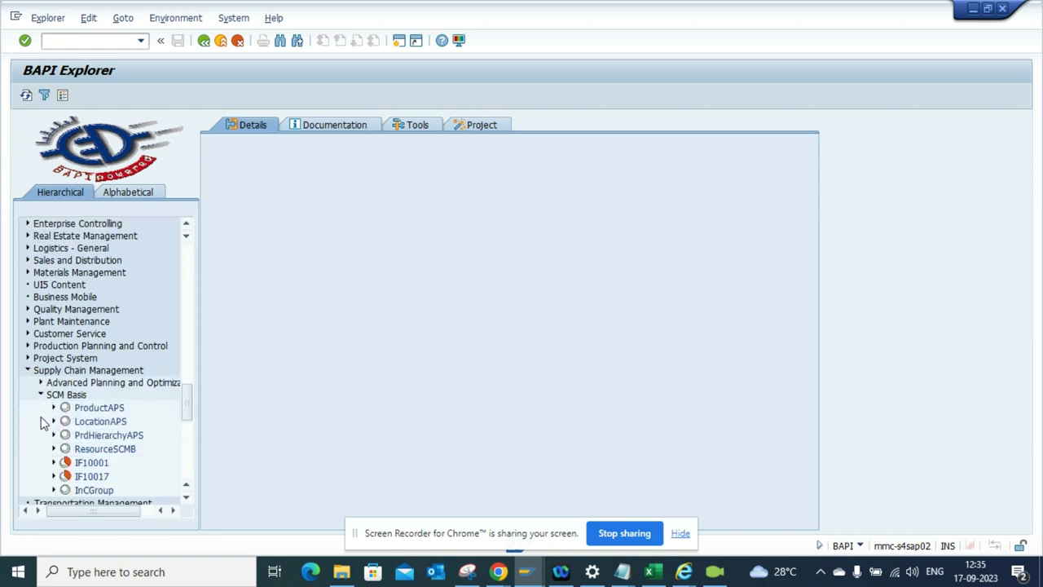
click(41, 382)
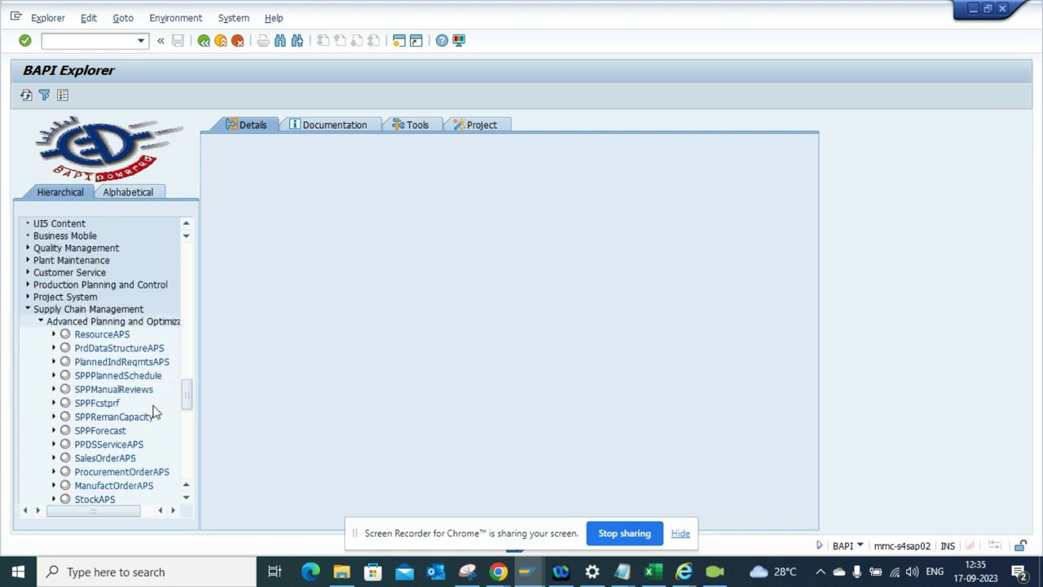
drag(186, 396, 192, 462)
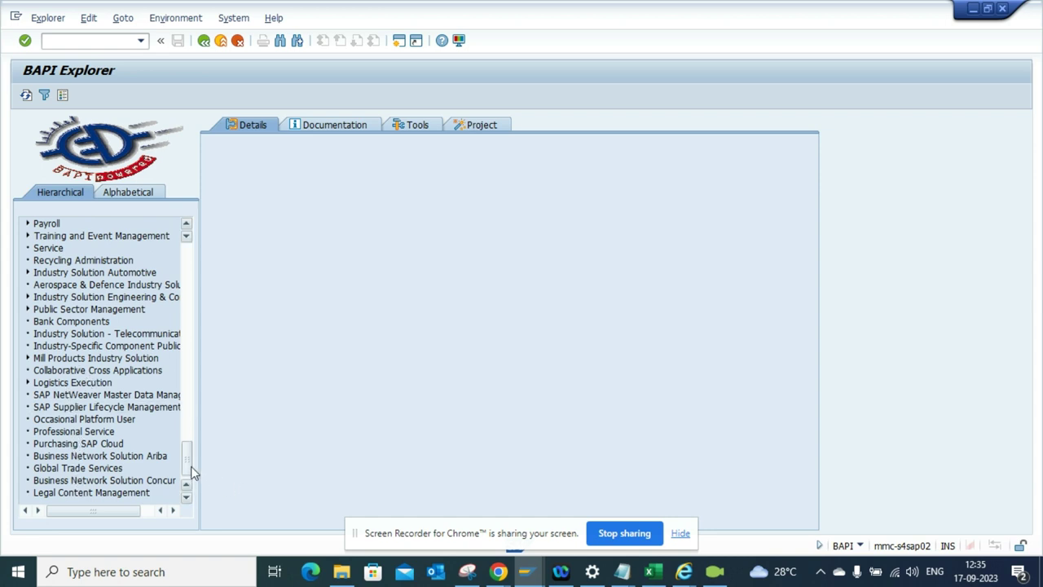
drag(191, 468, 200, 277)
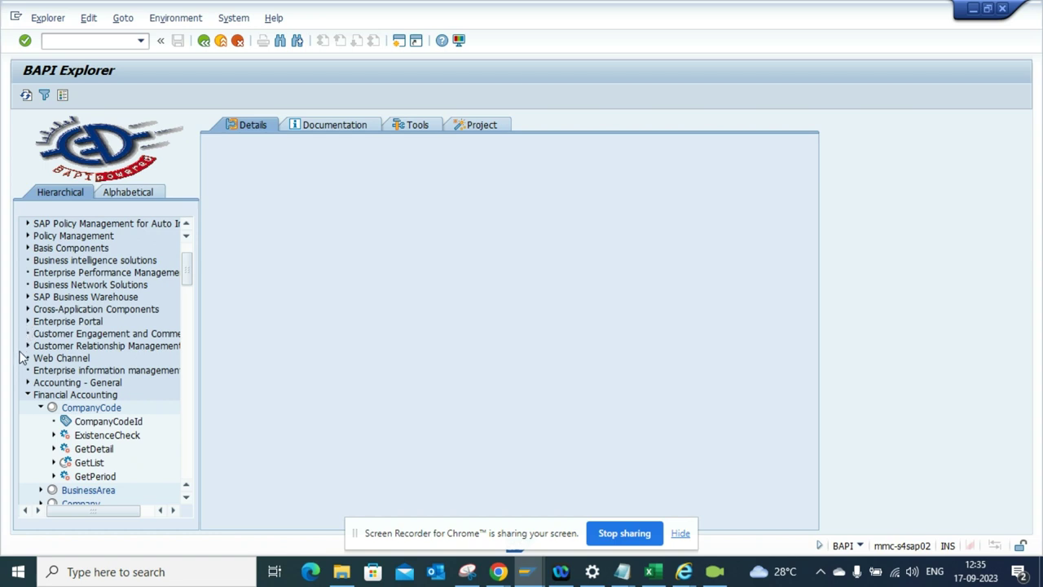
Expand Accounting - General > Accounting Interface and show AcctngGoodsMovement's details (BUS6002, AC-INT).
click(28, 382)
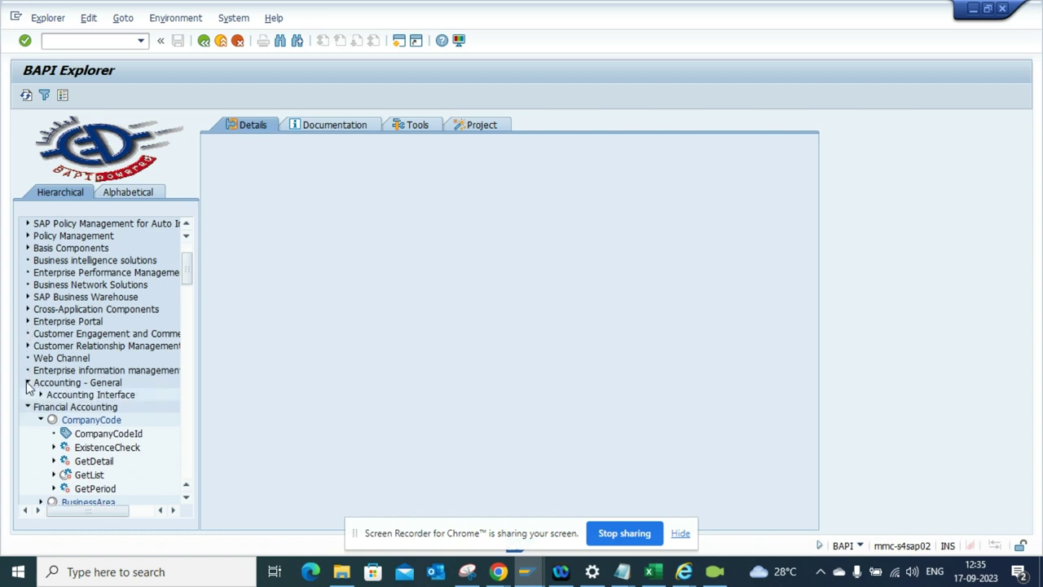
click(41, 395)
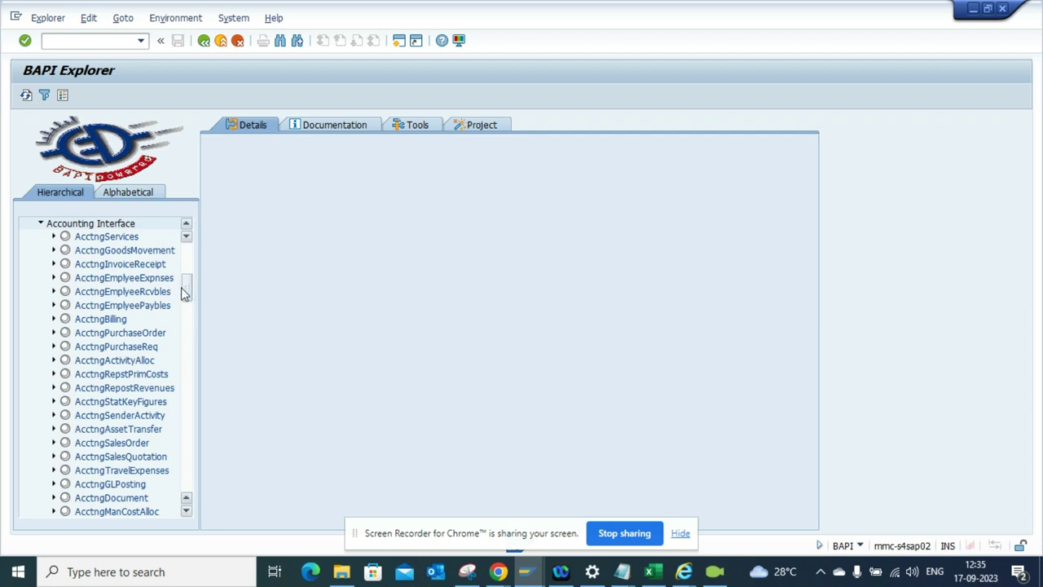
click(139, 251)
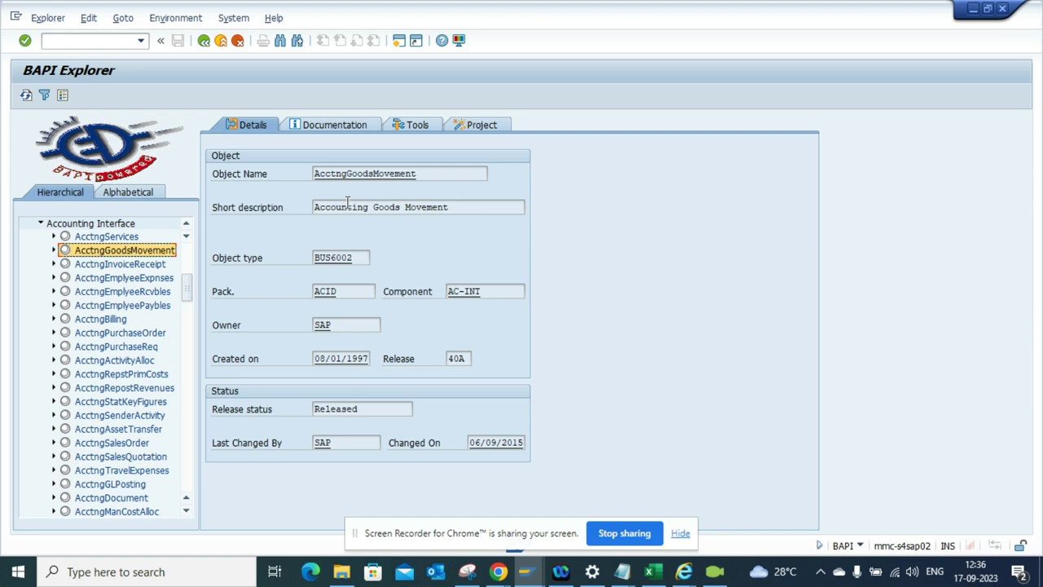
Review the Project page, then show the Tools list, including Business Object Builder and Function Builder.
click(428, 133)
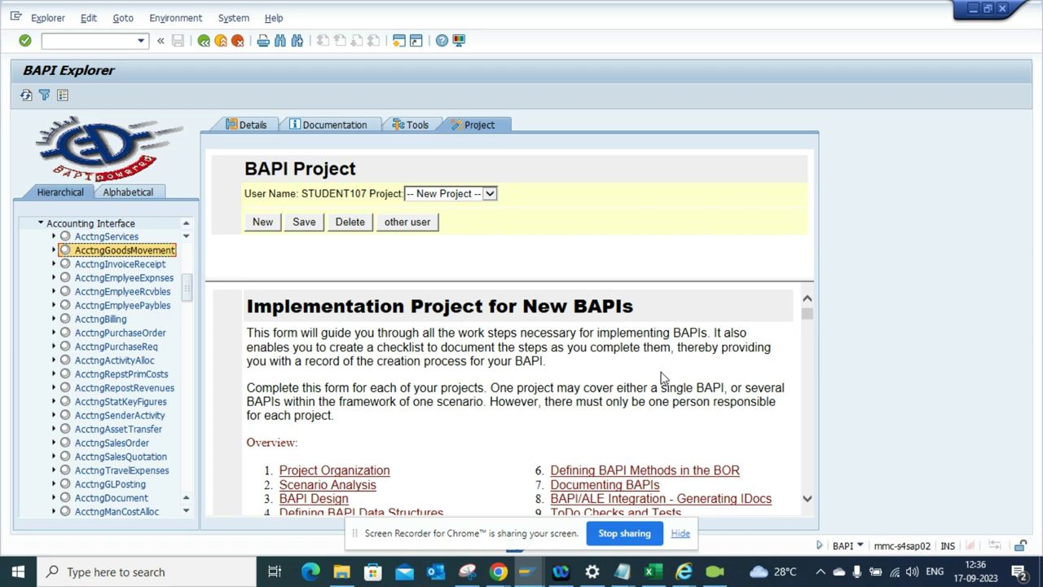
click(424, 127)
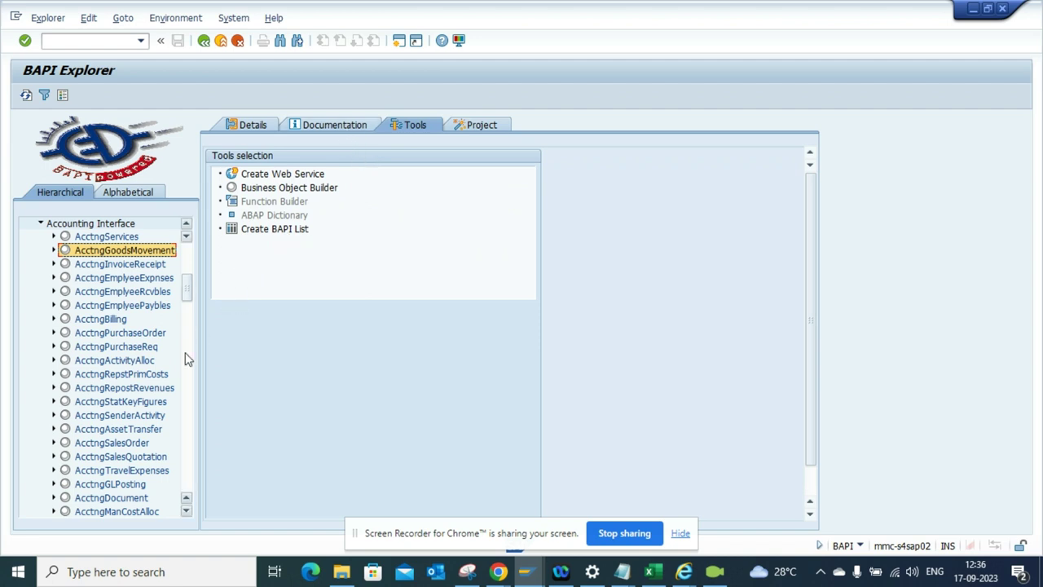
drag(185, 303, 181, 395)
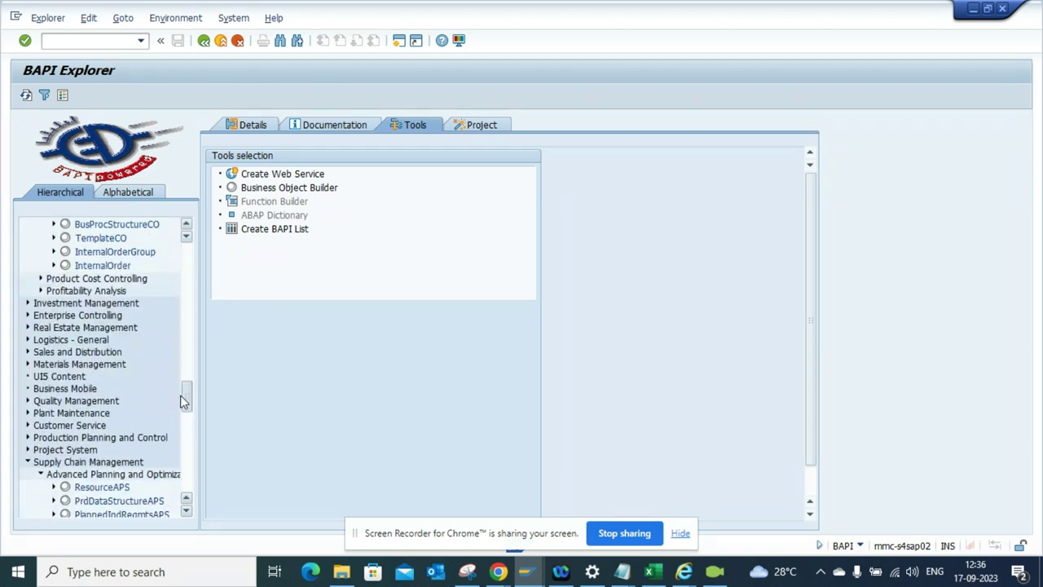
Expand Sales and Distribution > Sales and select SalesOrder to list ChangeFromData, CreateFromDat2 and more.
click(28, 340)
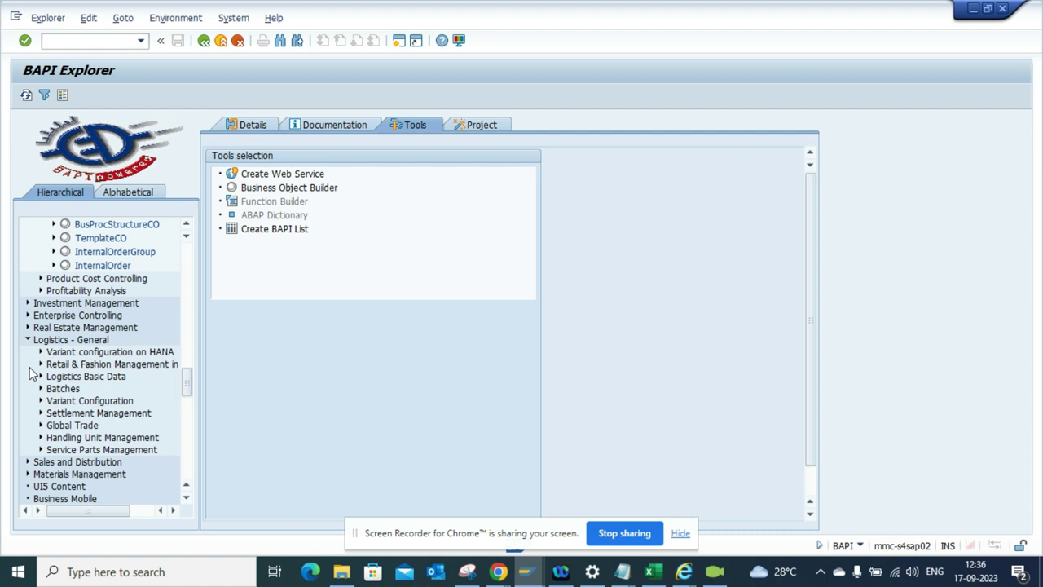
click(28, 340)
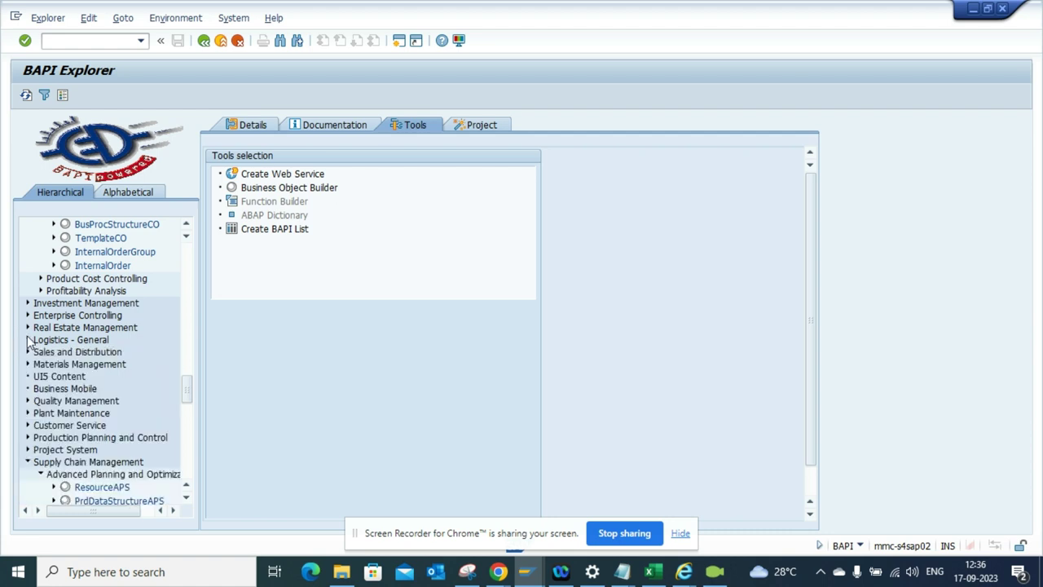
click(28, 352)
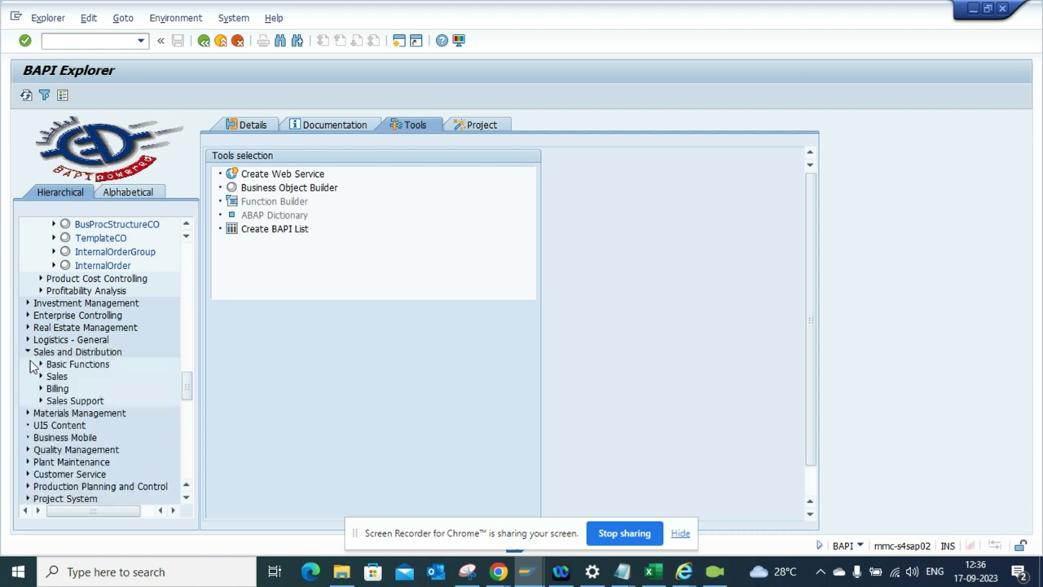
click(40, 365)
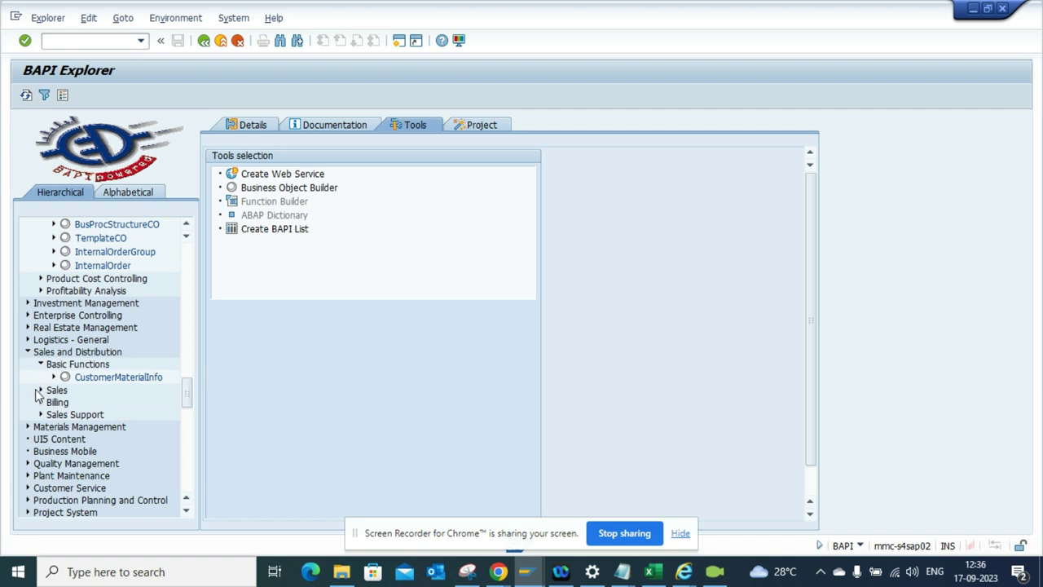
click(39, 390)
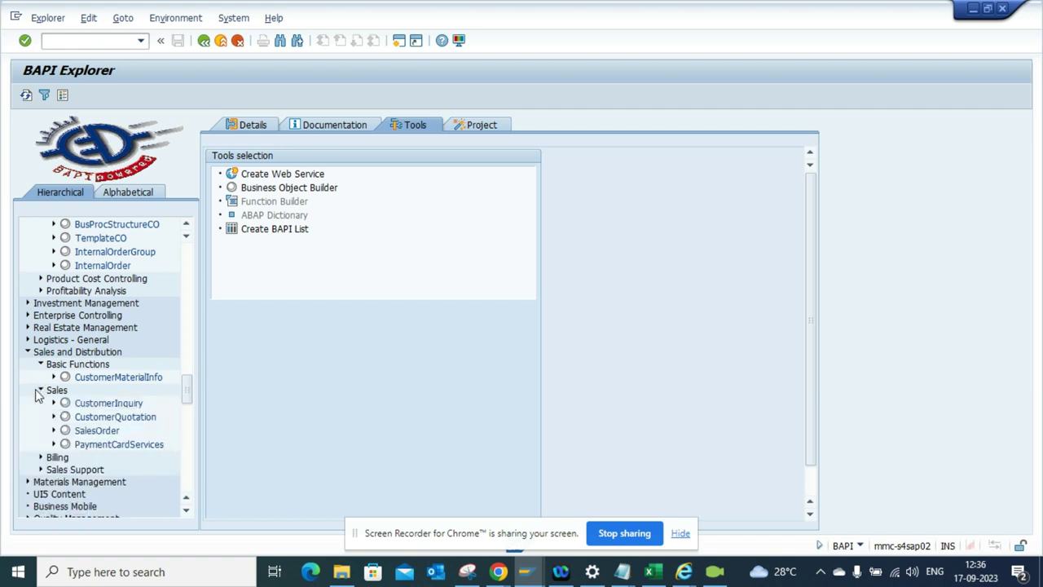
click(79, 430)
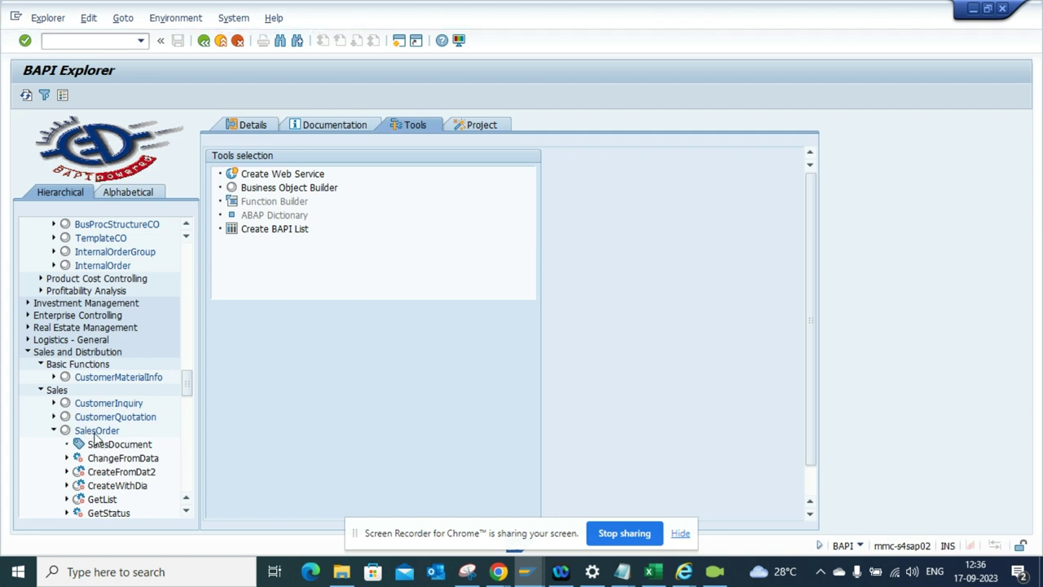
click(94, 431)
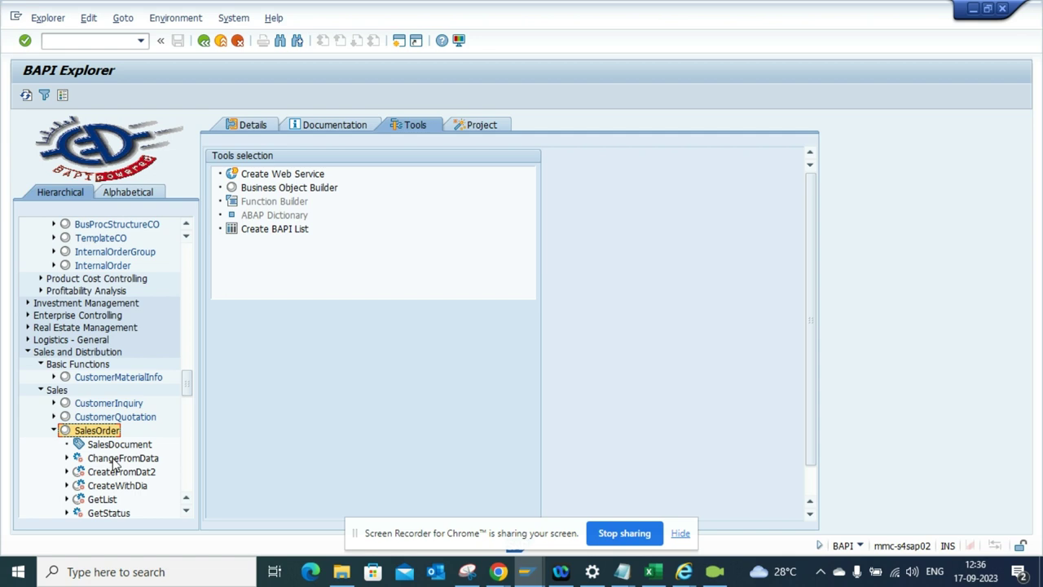
Show the ChangeFromData details (BAPI_SALESORDER_CHANGE, Change Sales Order), then CreateFromDat2's.
click(115, 461)
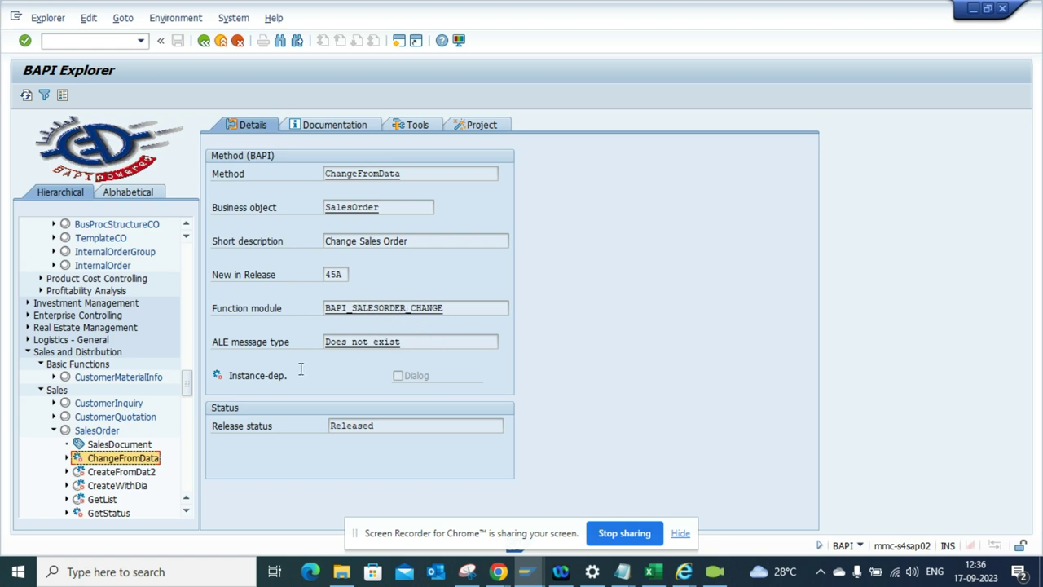
click(118, 472)
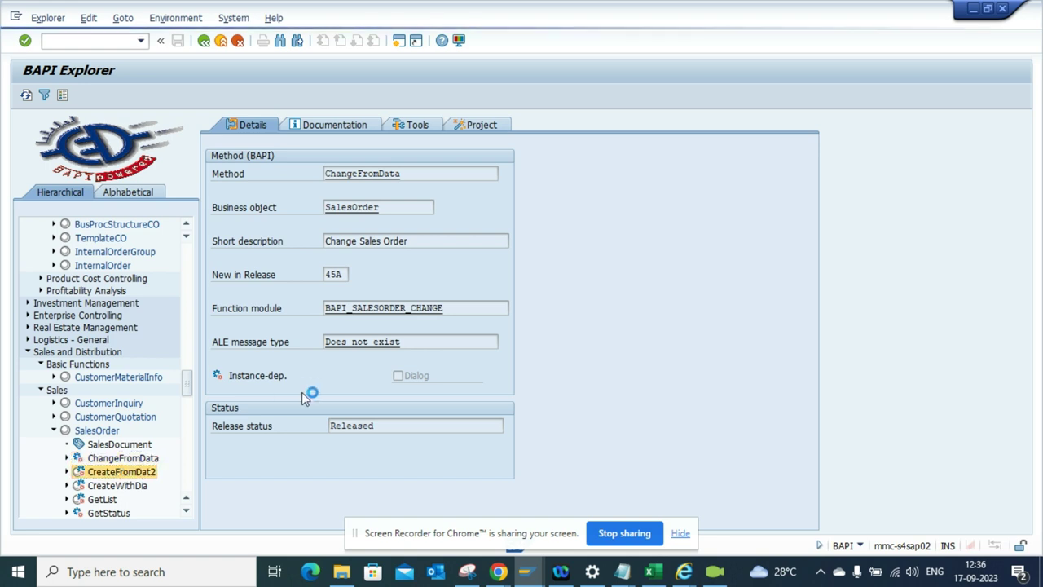